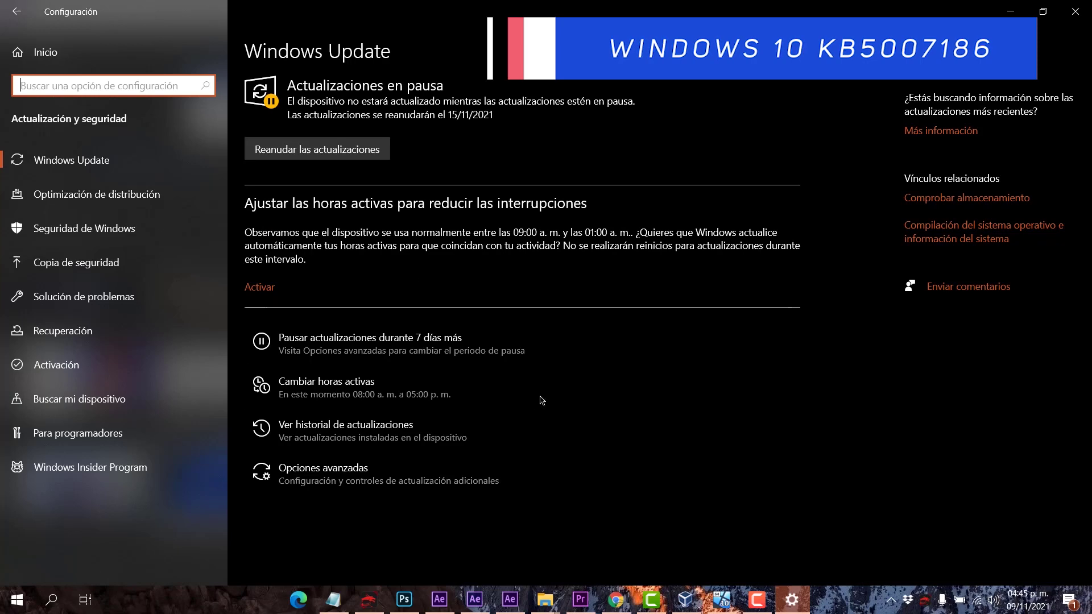
Step: Resume the paused Windows updates and start downloading and installing the feature update to Windows 10, version 1903
left_click(353, 149)
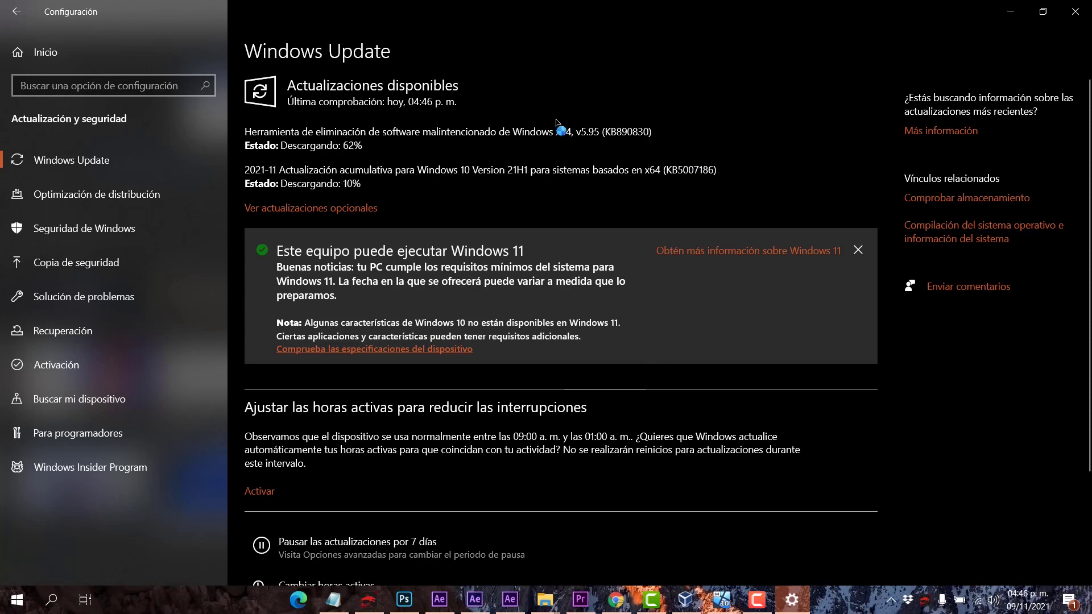
scroll(583, 341, "down", 3)
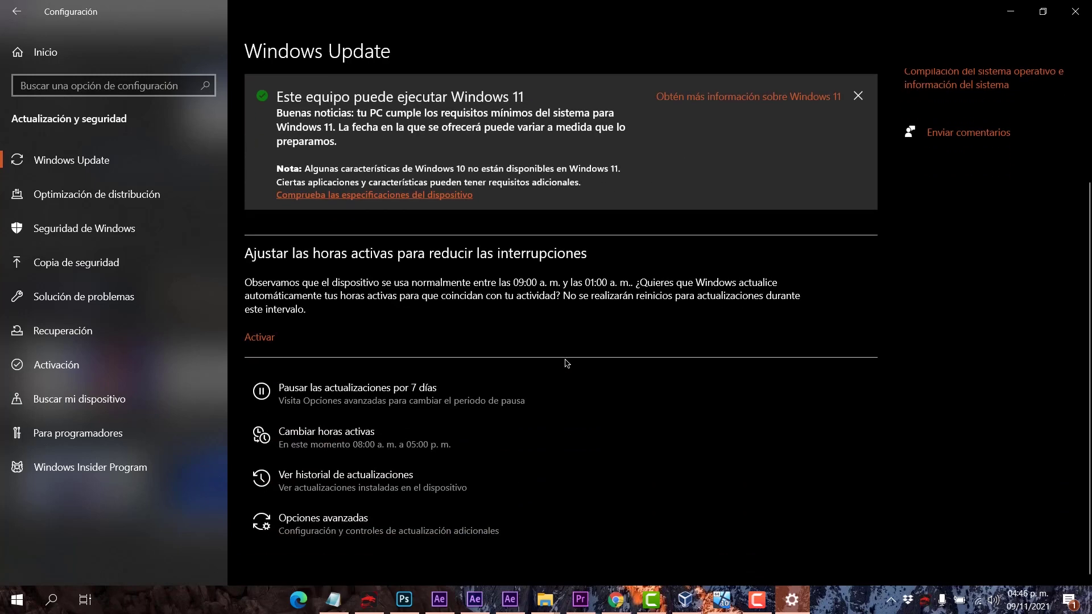
scroll(563, 165, "up", 3)
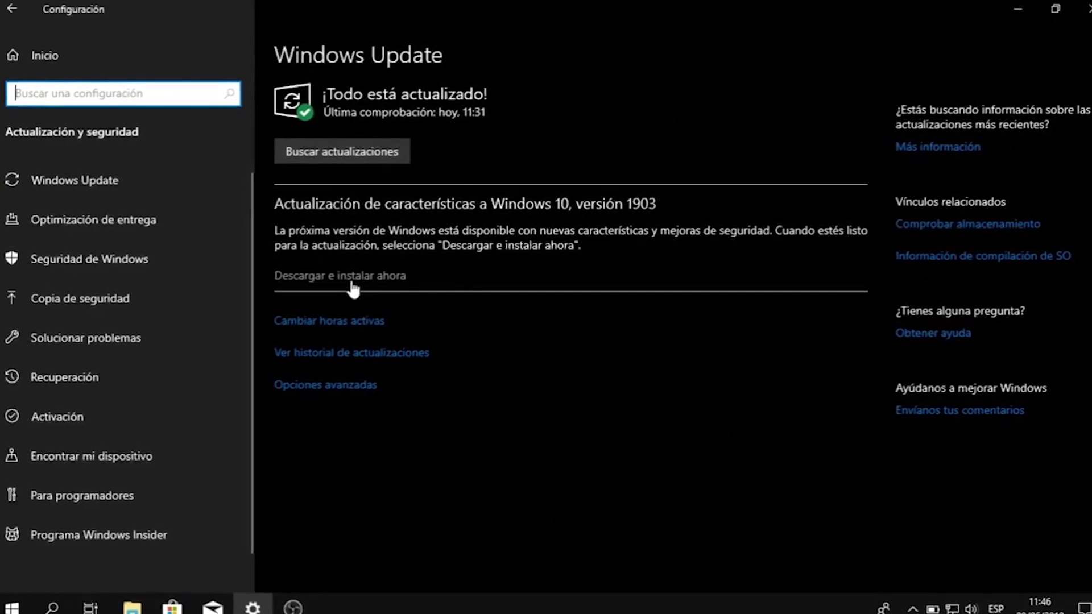
left_click(356, 286)
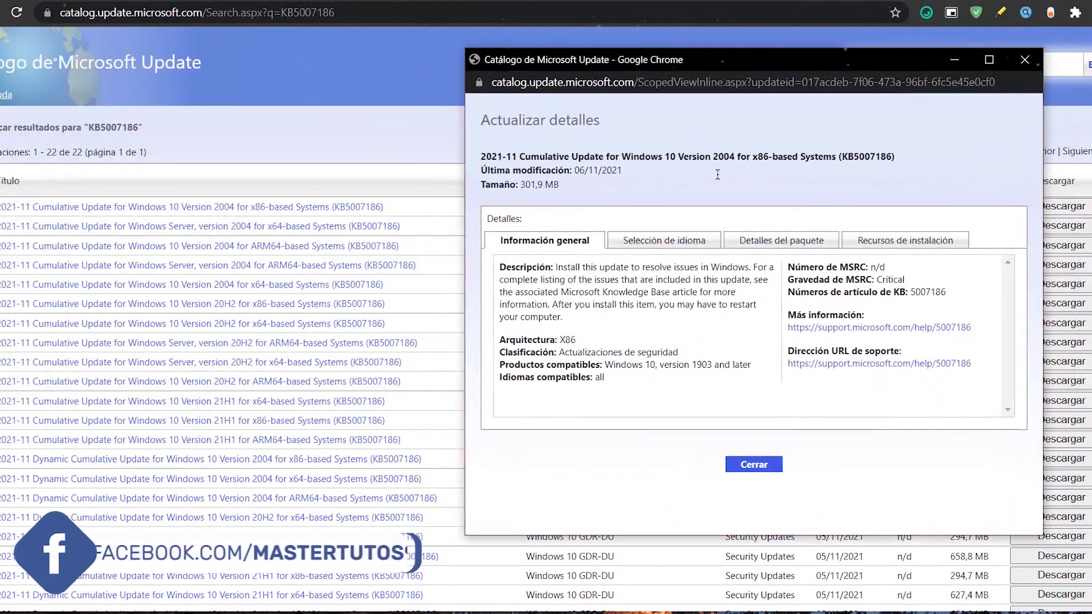
Step: Review the language, package and installation details of the KB5007186 update for Windows 10 Version 2004 x86, and close them
left_click(665, 244)
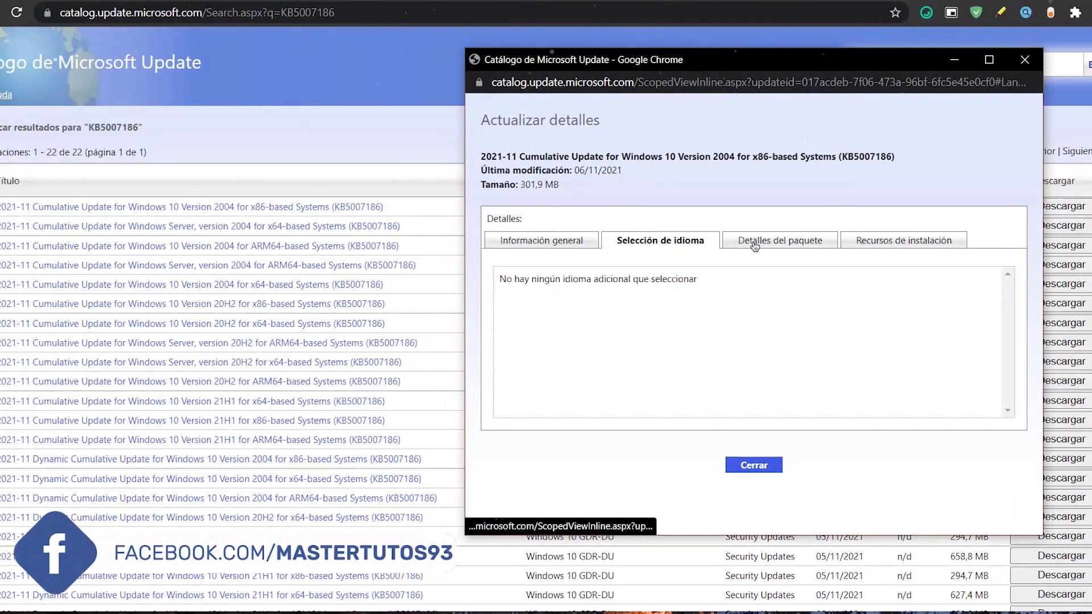
left_click(874, 243)
left_click(790, 242)
left_click(1024, 60)
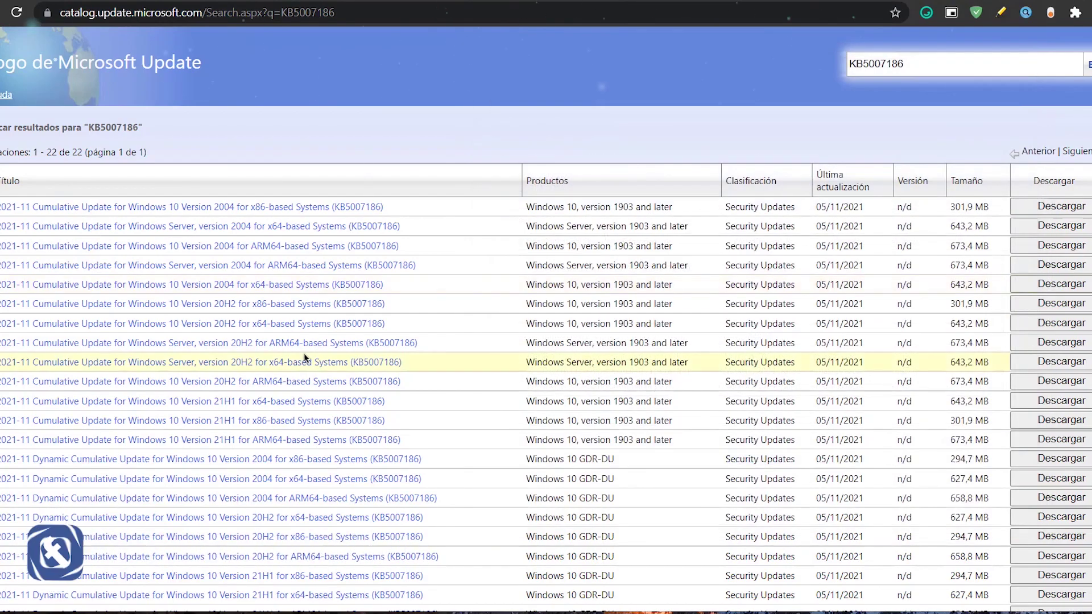
Step: View the KB5007186 catalog details for the 21H1 x86 cumulative update and the 20H2 ARM64 dynamic cumulative update
scroll(225, 380, "down", 1)
left_click(225, 355)
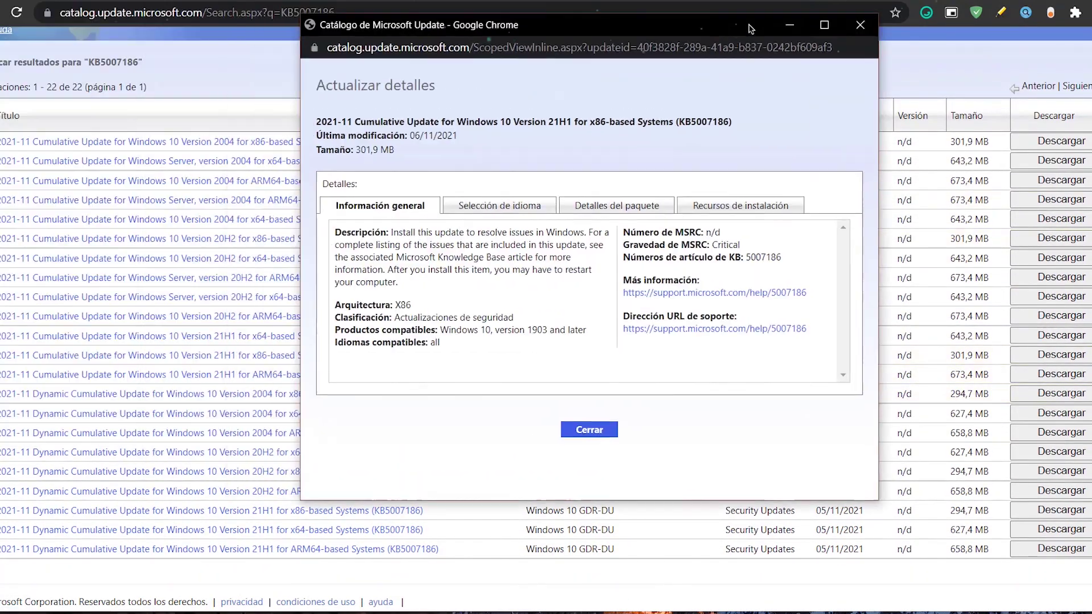
left_click(918, 34)
left_click(234, 492)
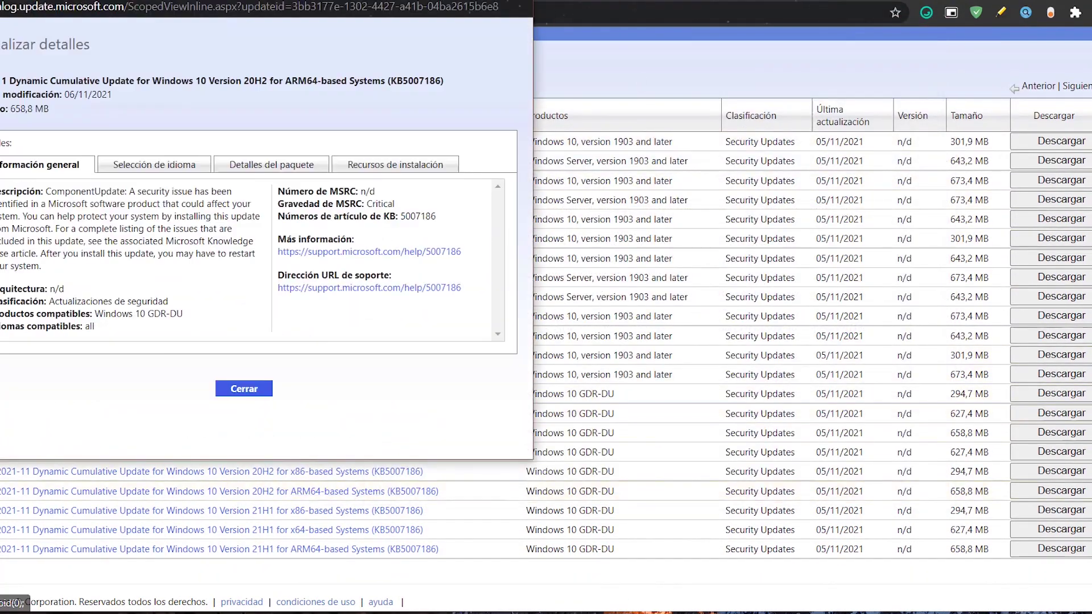
left_click(235, 344)
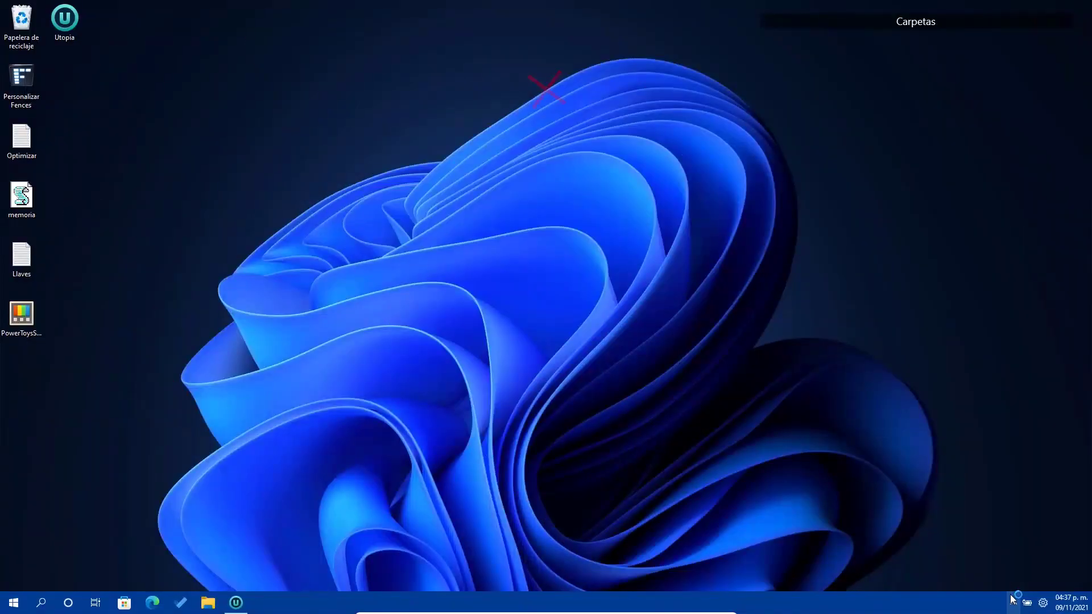
Step: Open the system settings on the Windows 11 machine and go to Windows Update
left_click(1013, 602)
left_click(13, 602)
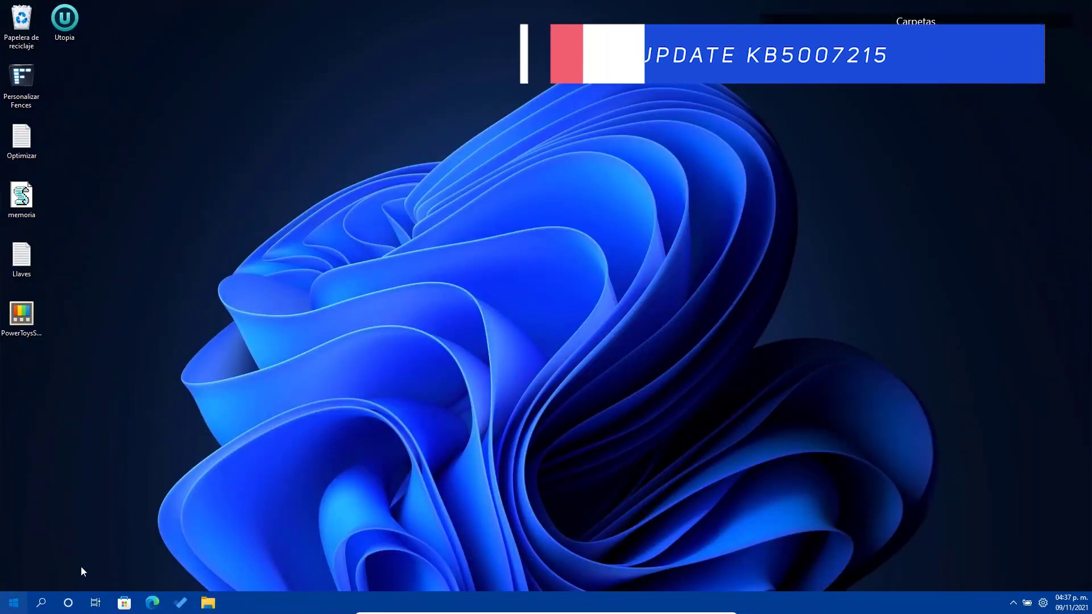
left_click(681, 272)
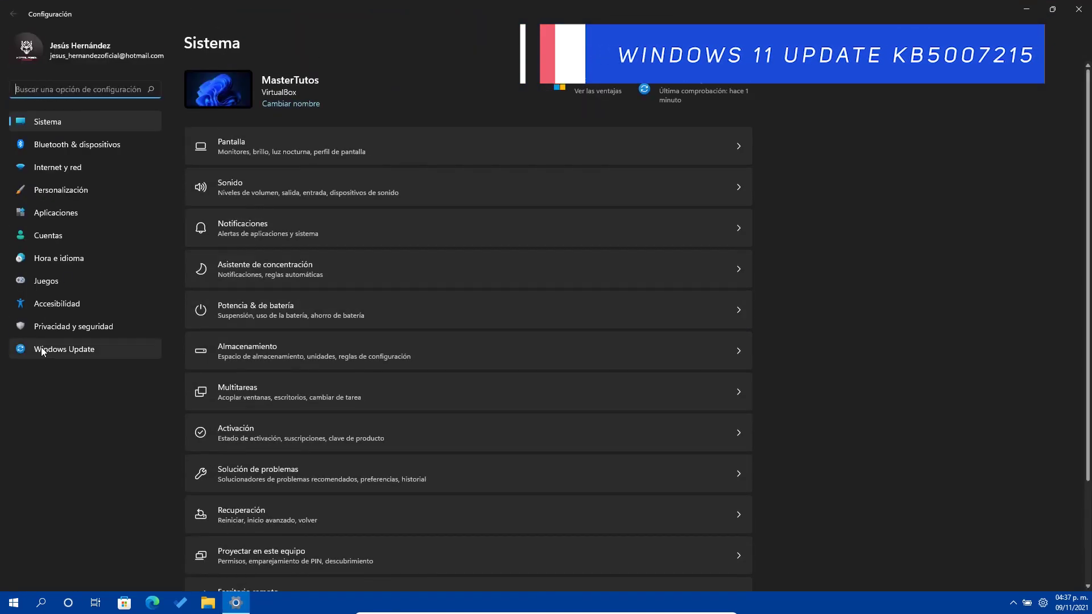
left_click(44, 351)
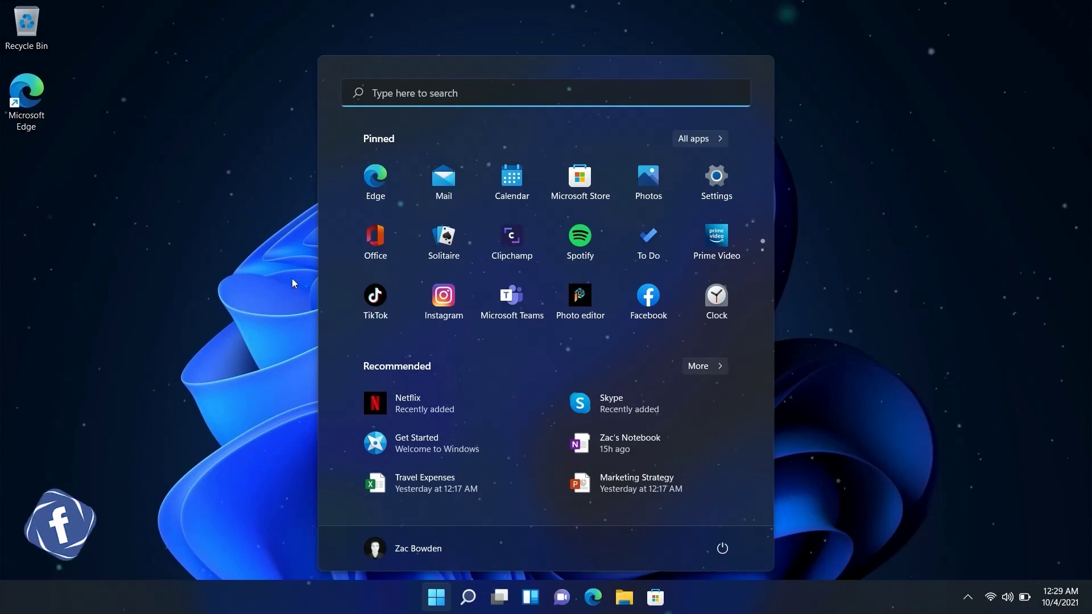
Step: Search the Start menu for "windows" and check the account options
left_click(412, 93)
type("windows")
left_click(442, 547)
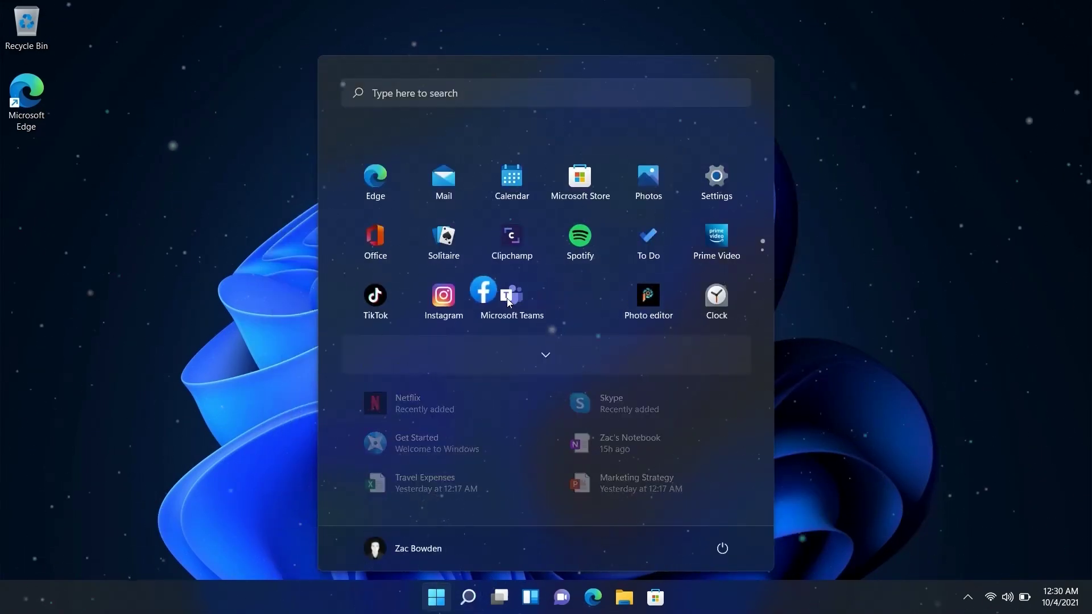
Step: Unpin Facebook from the Start menu's pinned apps and check the second page of pins
right_click(508, 300)
left_click(561, 340)
scroll(555, 224, "down", 1)
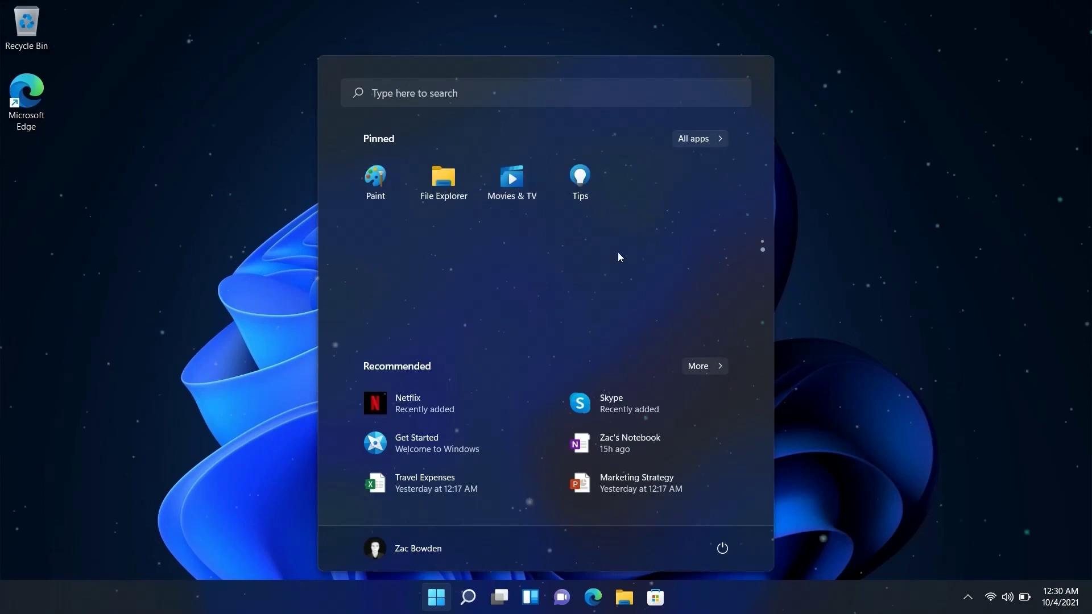
scroll(618, 253, "up", 1)
Step: Pin News to the Start menu from the full app list and bring up the options of its pin
left_click(699, 138)
scroll(474, 287, "down", 10)
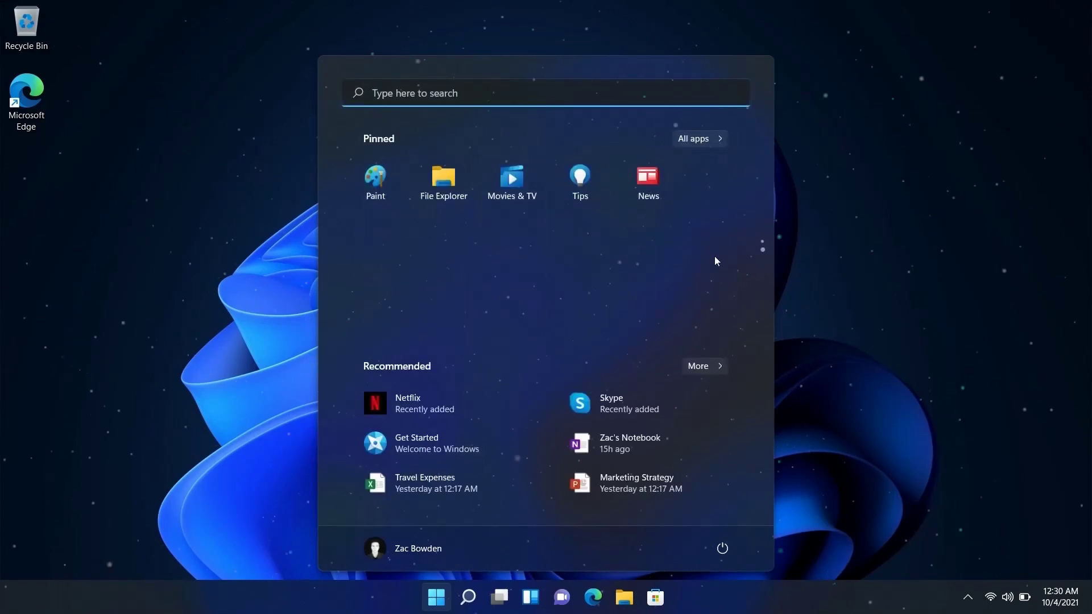
right_click(649, 178)
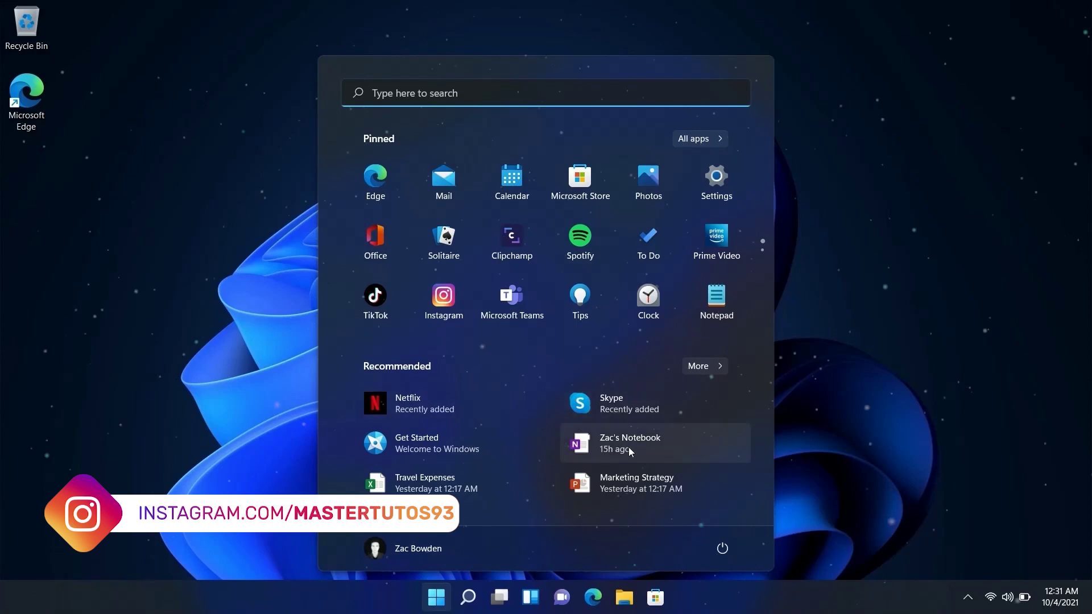
Step: Look through the full recommended list and the account and power options of the Start menu
left_click(699, 366)
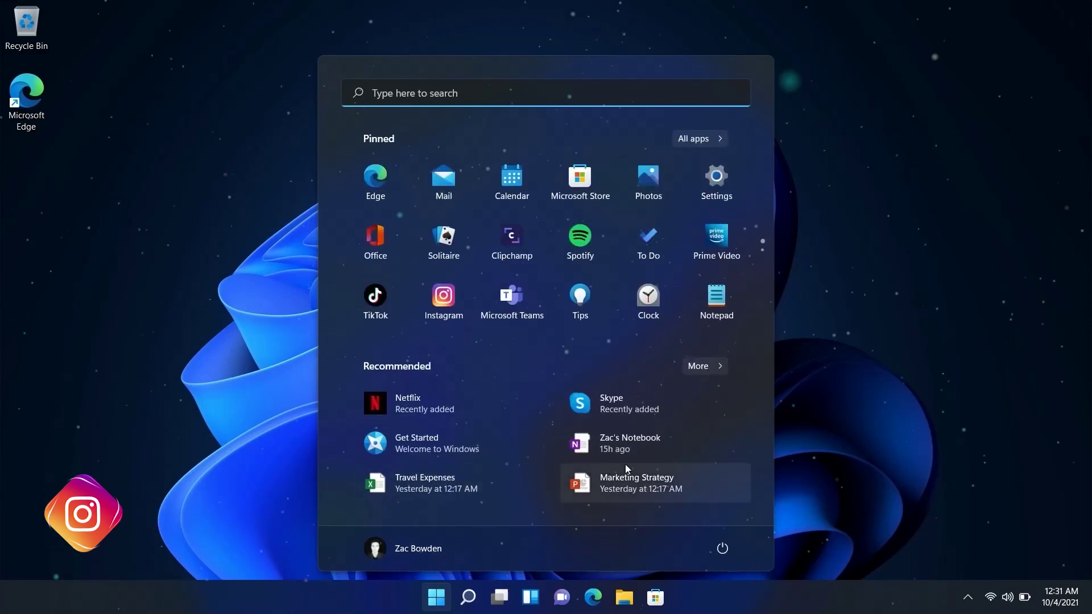
left_click(408, 548)
left_click(721, 548)
left_click(635, 547)
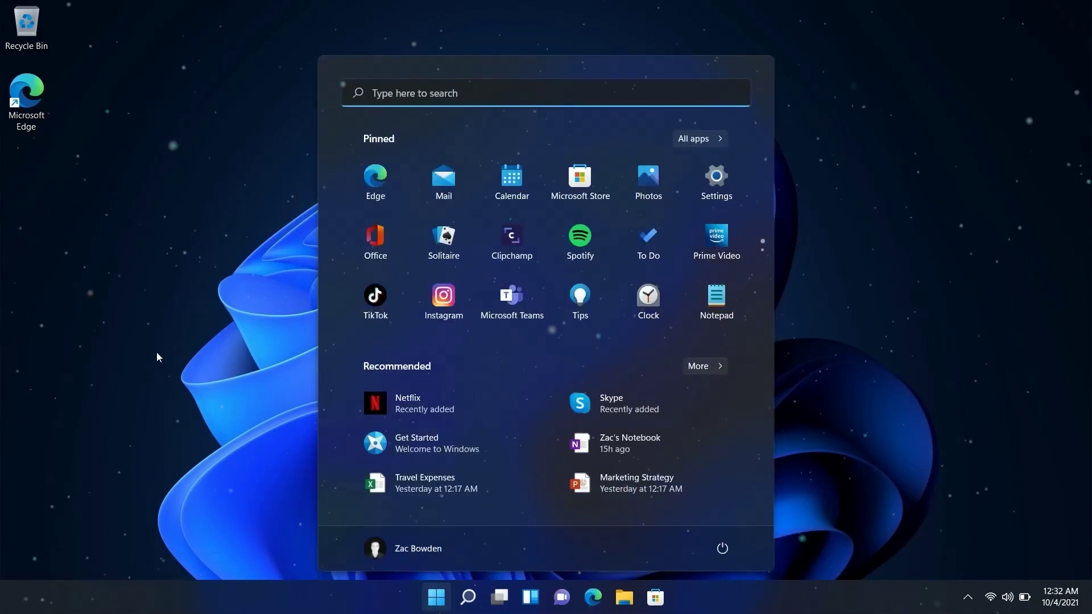
Step: Show the Start menu again over the desktop and close it
left_click(23, 597)
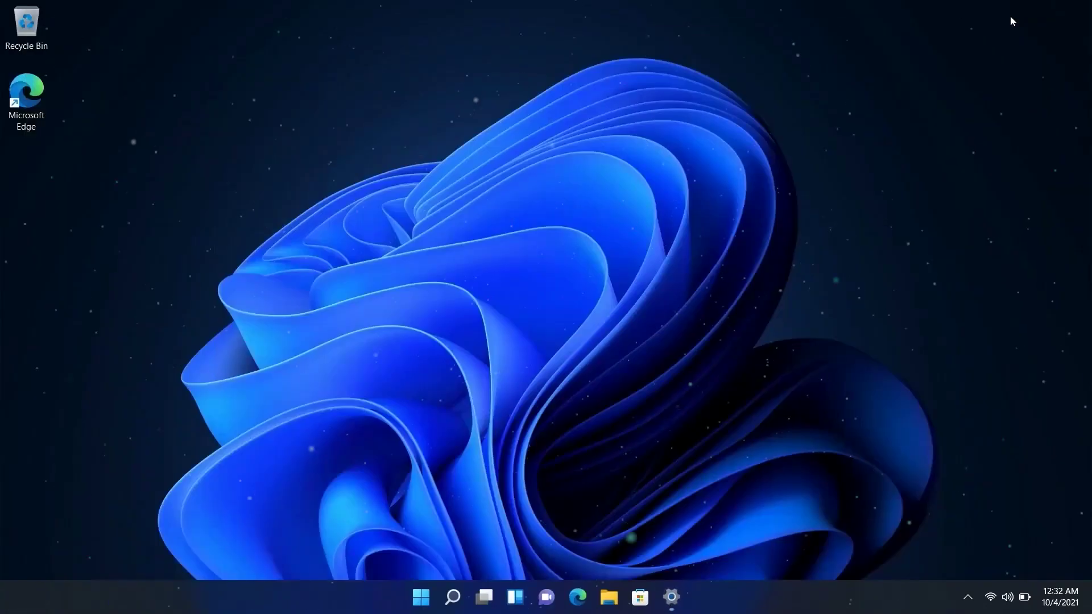
key("super")
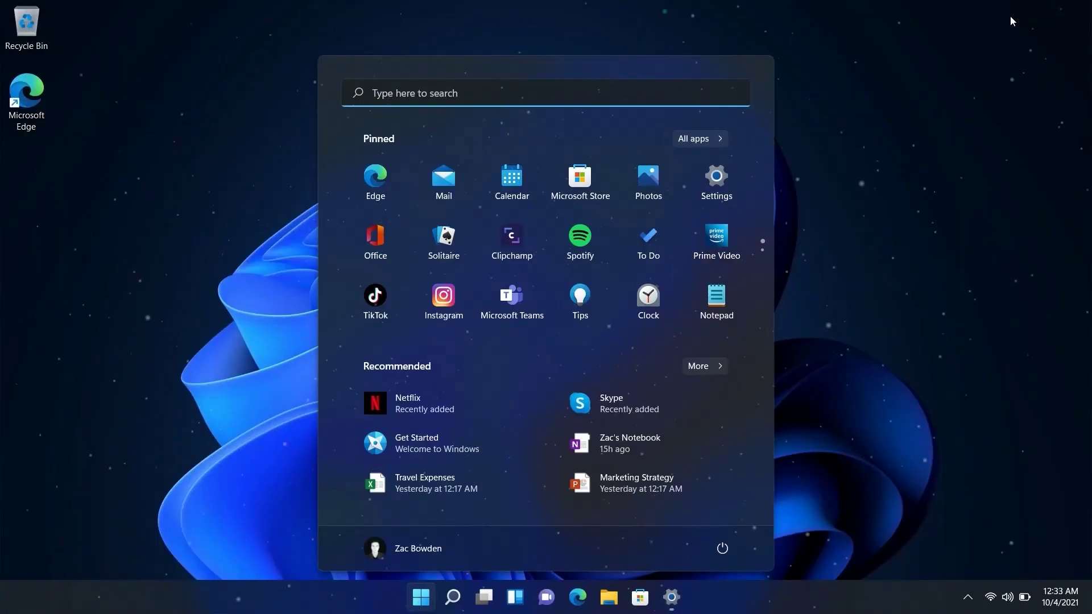
key("super")
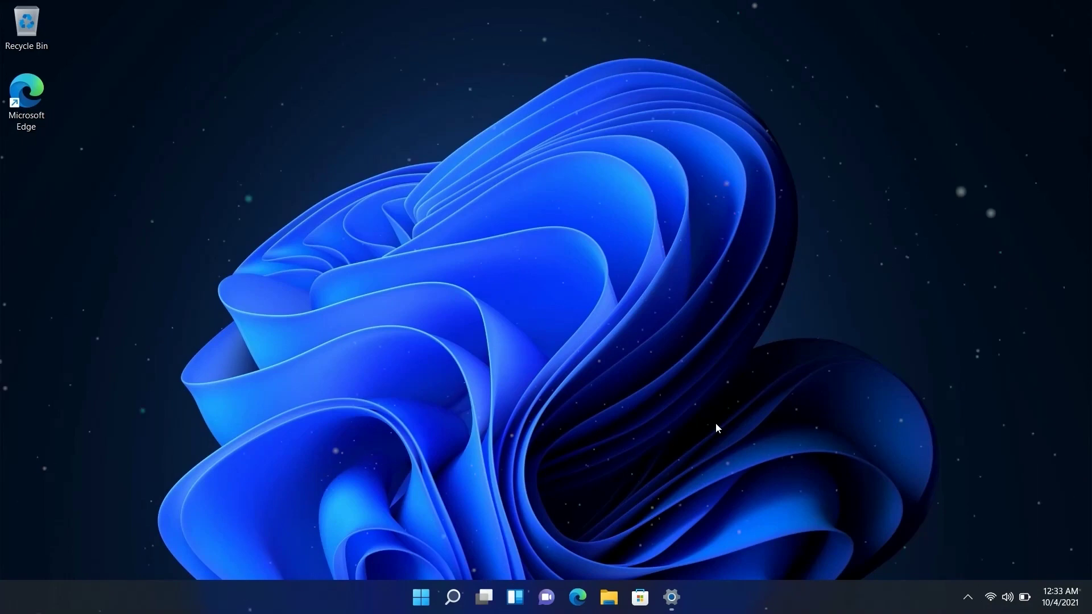
Step: Examine the accessibility toggles in the quick settings and return to the main set of tiles
left_click(1014, 598)
left_click(895, 322)
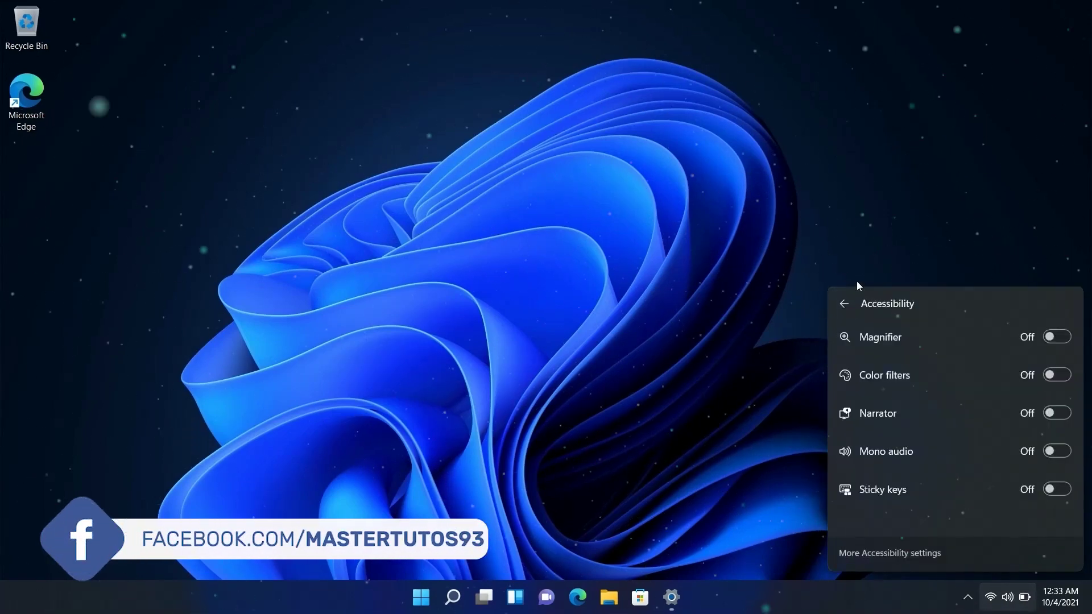
left_click(844, 304)
Step: Add the Cast, Rotation lock and Battery saver tiles to the quick settings and finish editing
left_click(1027, 555)
left_click(990, 555)
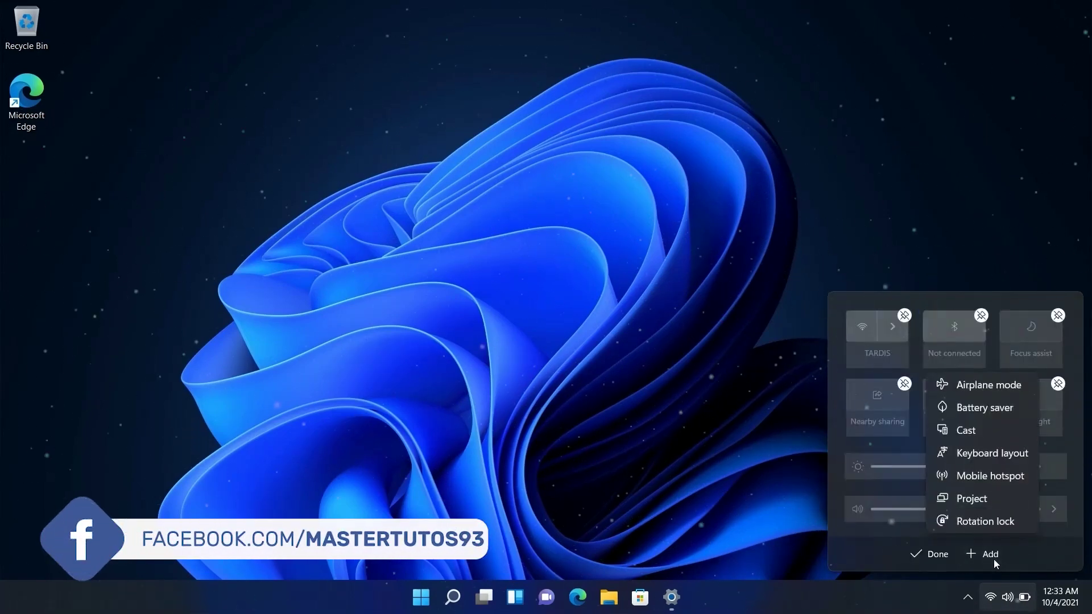
left_click(979, 521)
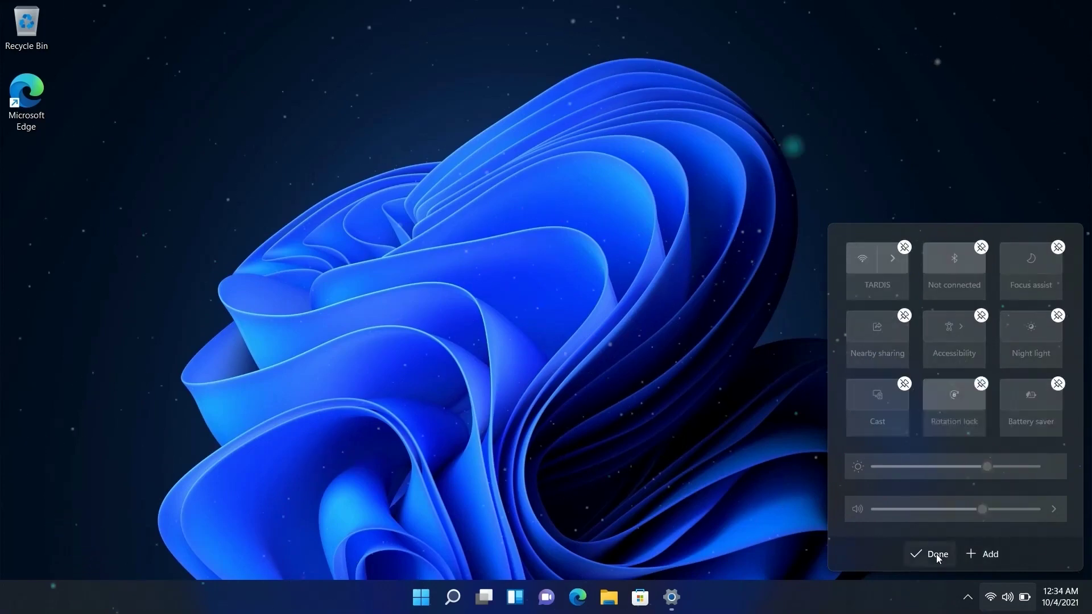
left_click(930, 554)
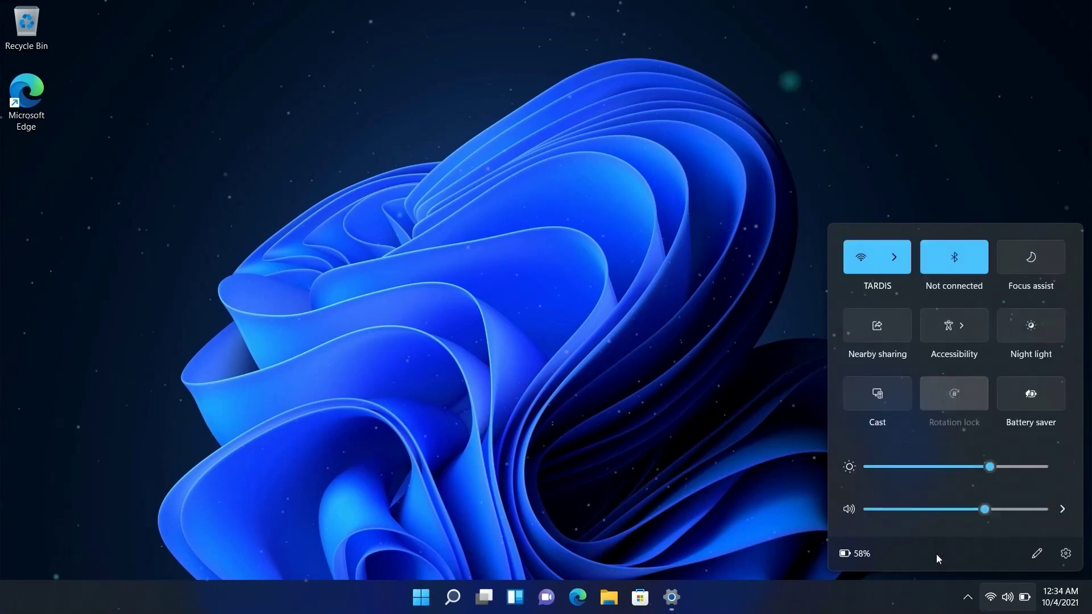
Step: View the Wi-Fi networks from the quick settings, and check the notifications and calendar
left_click(894, 265)
left_click(836, 239)
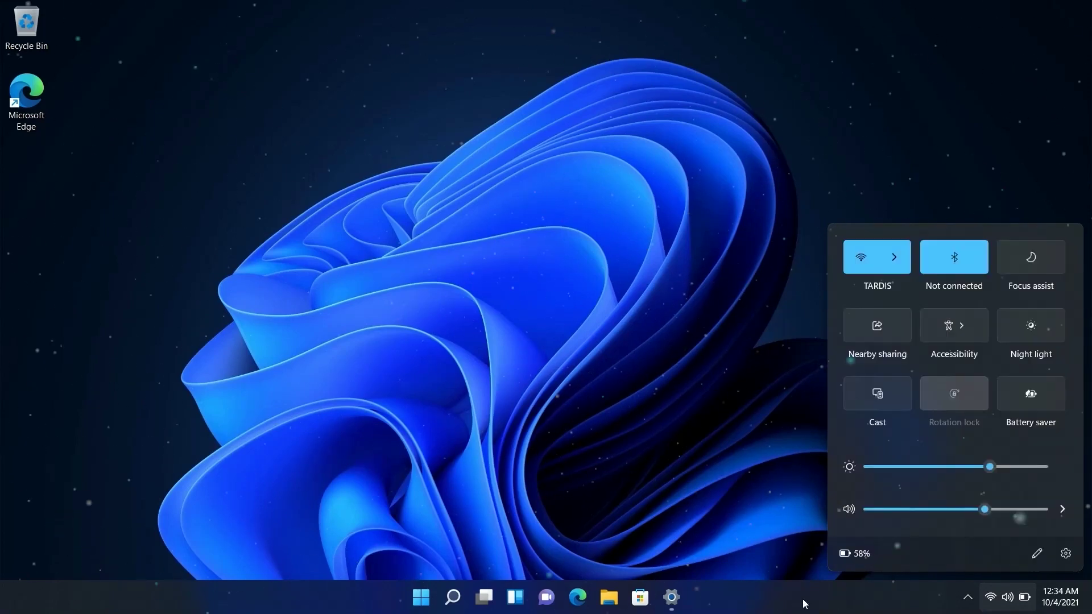
left_click(674, 518)
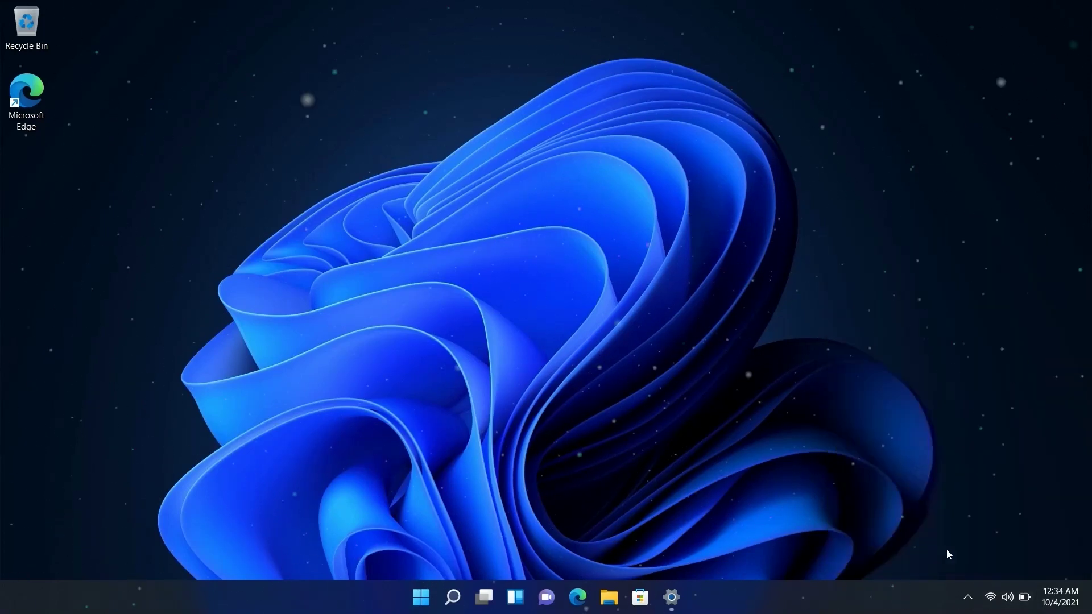
left_click(1060, 598)
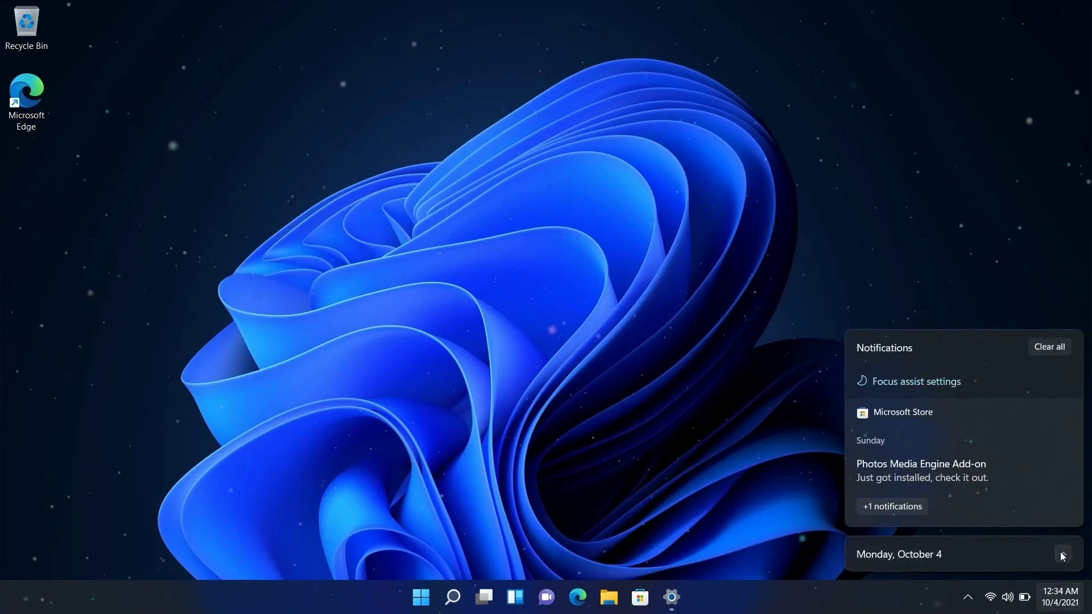
left_click(750, 408)
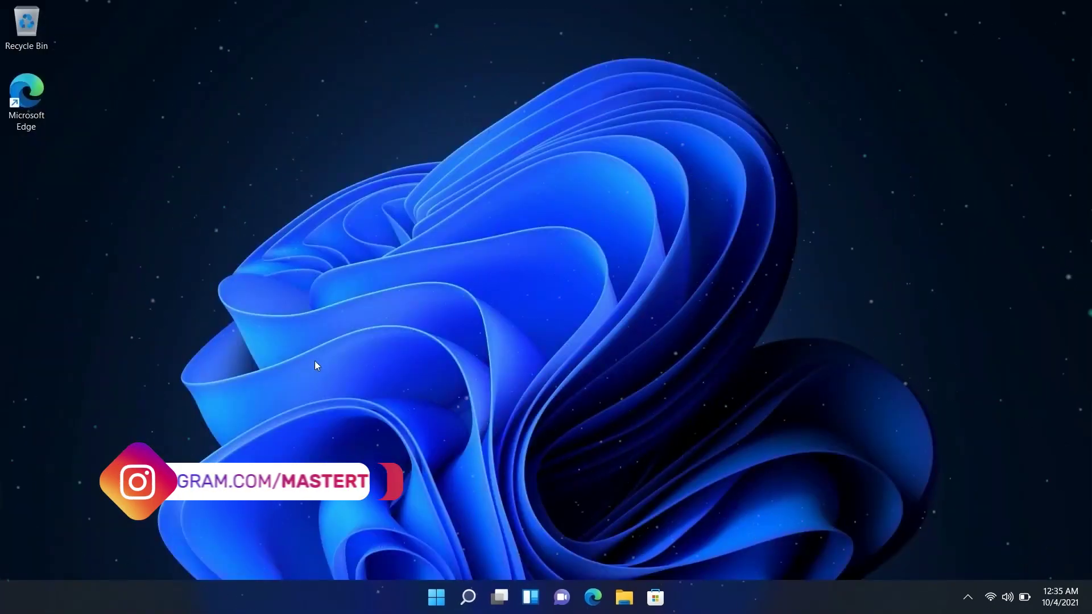
Step: Show and dismiss the Start menu, Widgets and Chat one after another
key("super")
key("super")
key("super+w")
key("super+c")
key("super+c")
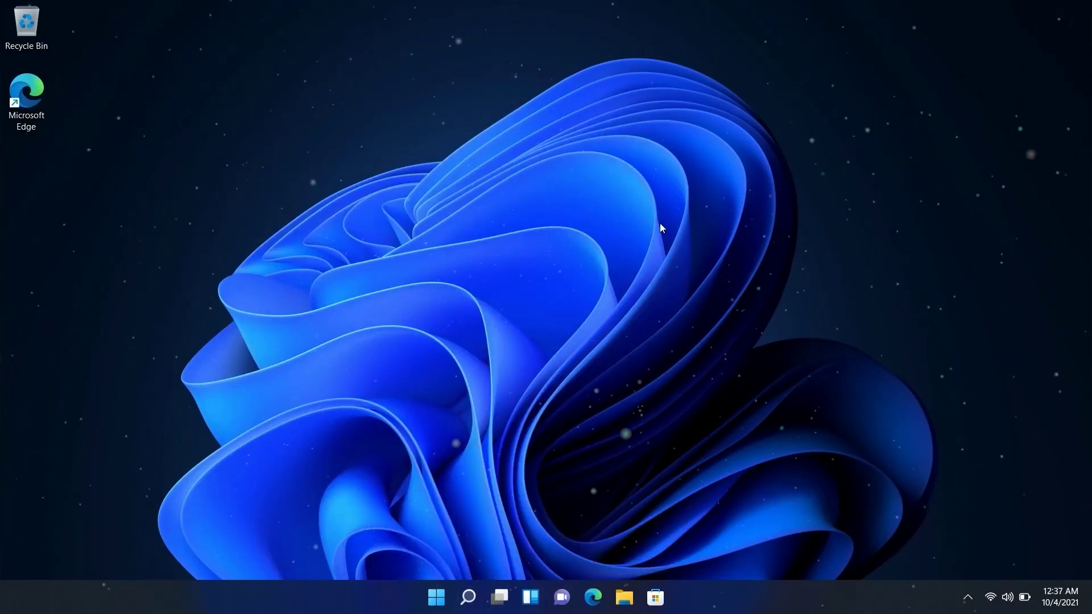
Step: Open File Explorer and snap it to the left half of the screen beside Microsoft Store
key("super+e")
mouse_move(890, 89)
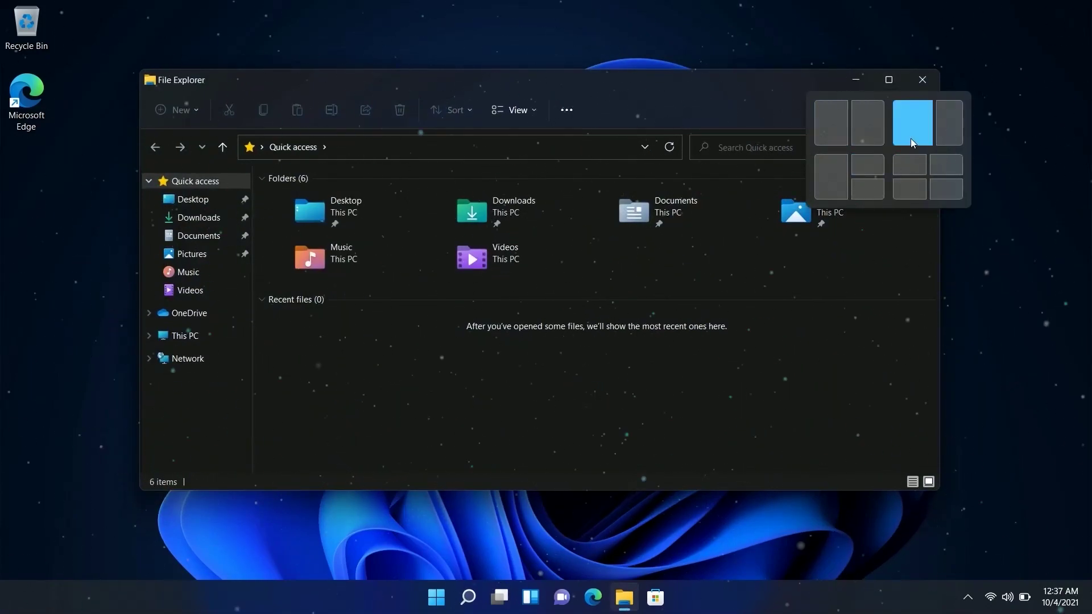
left_click(831, 122)
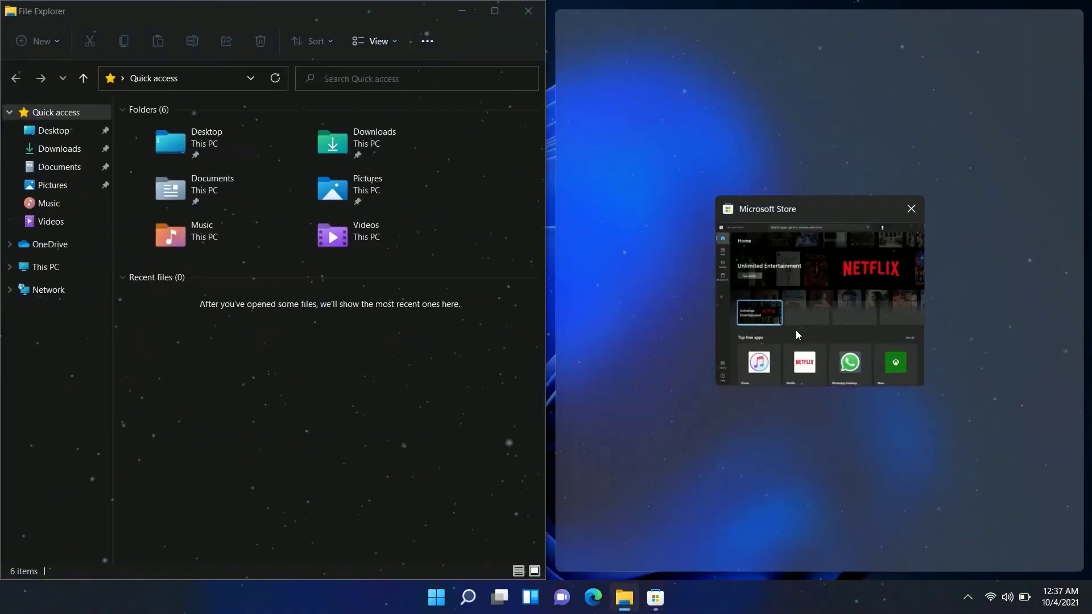
left_click(796, 330)
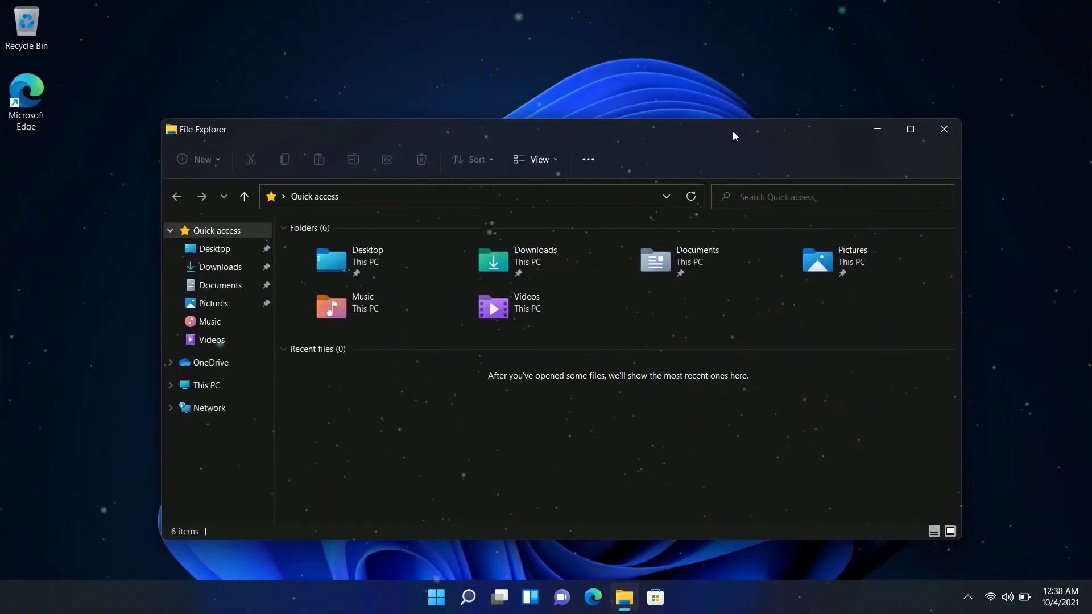
Step: Move the File Explorer window across the desktop and open This PC
left_click_drag(732, 134, 510, 214)
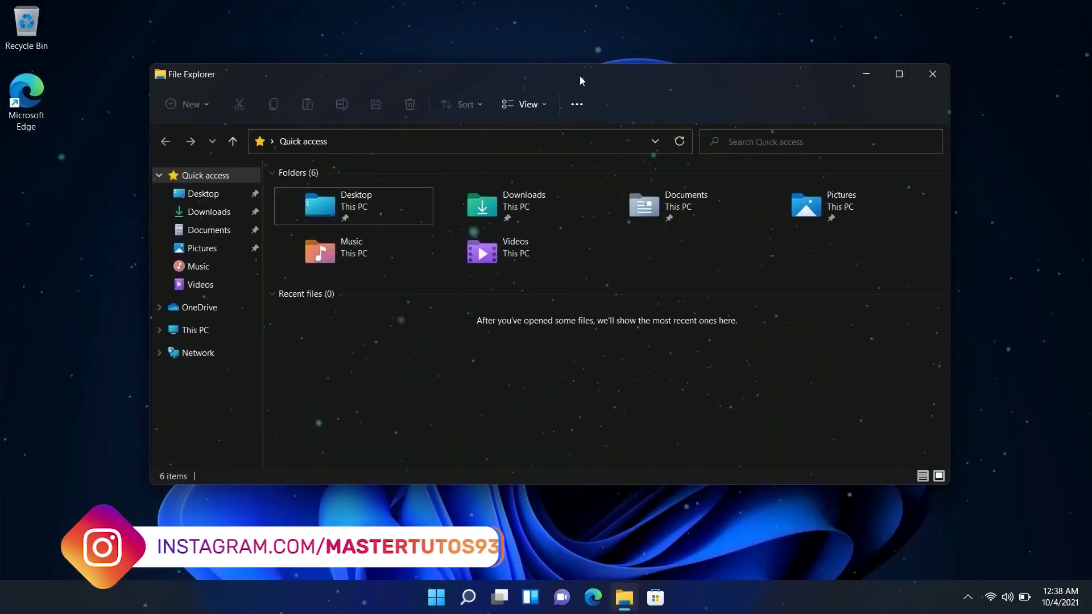
left_click(195, 330)
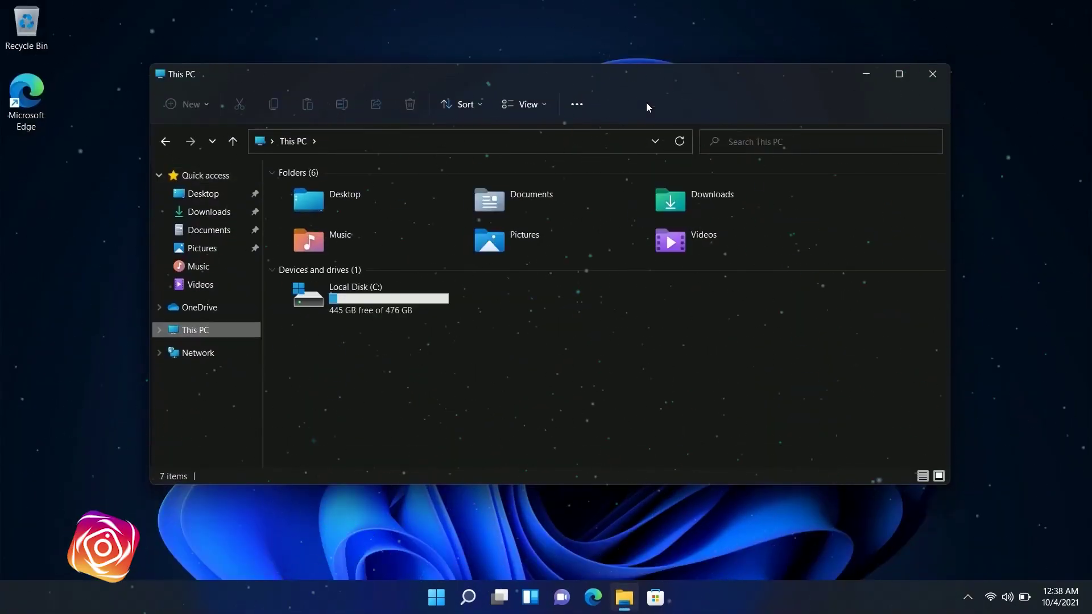
Step: Look through the sort options and the additional commands available for the local disk in This PC
left_click(352, 296)
left_click(462, 105)
left_click(576, 104)
left_click(485, 264)
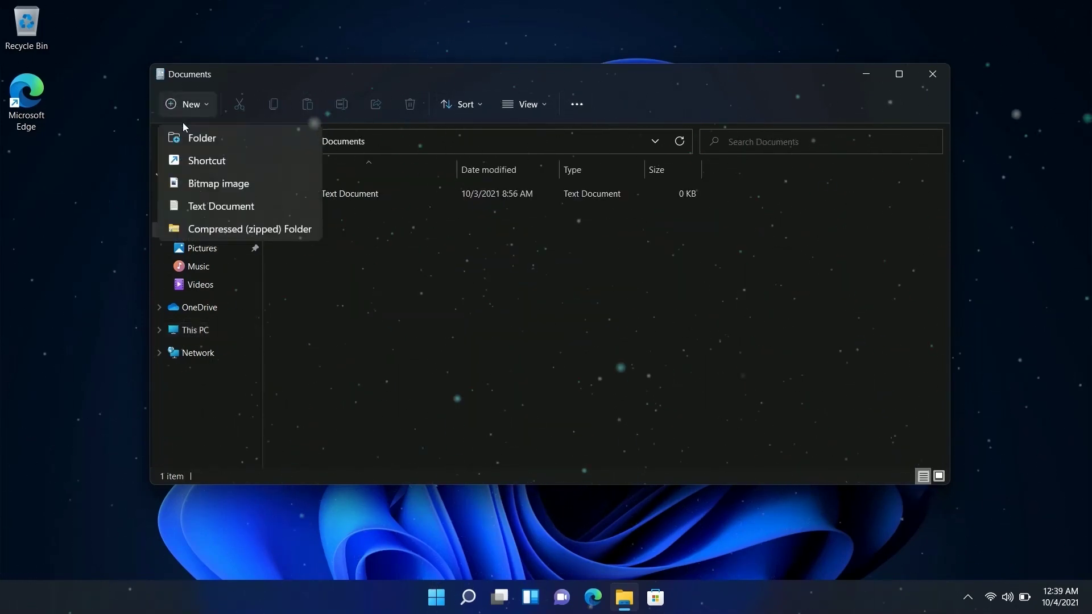
Step: Create a new text document in the Documents folder and view its context menu and extended options
left_click(188, 204)
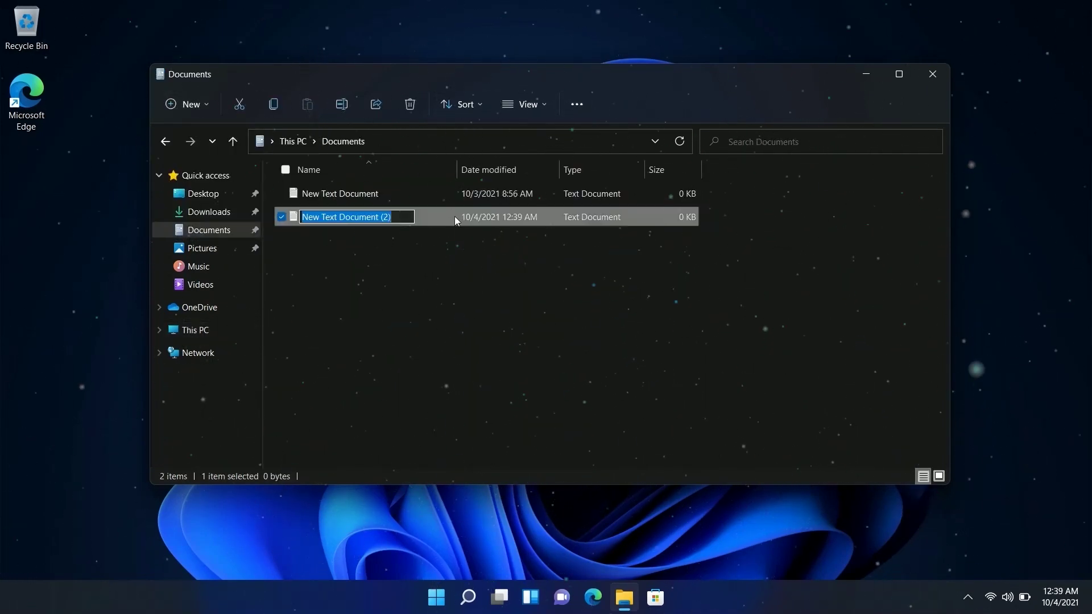
right_click(455, 217)
left_click(572, 435)
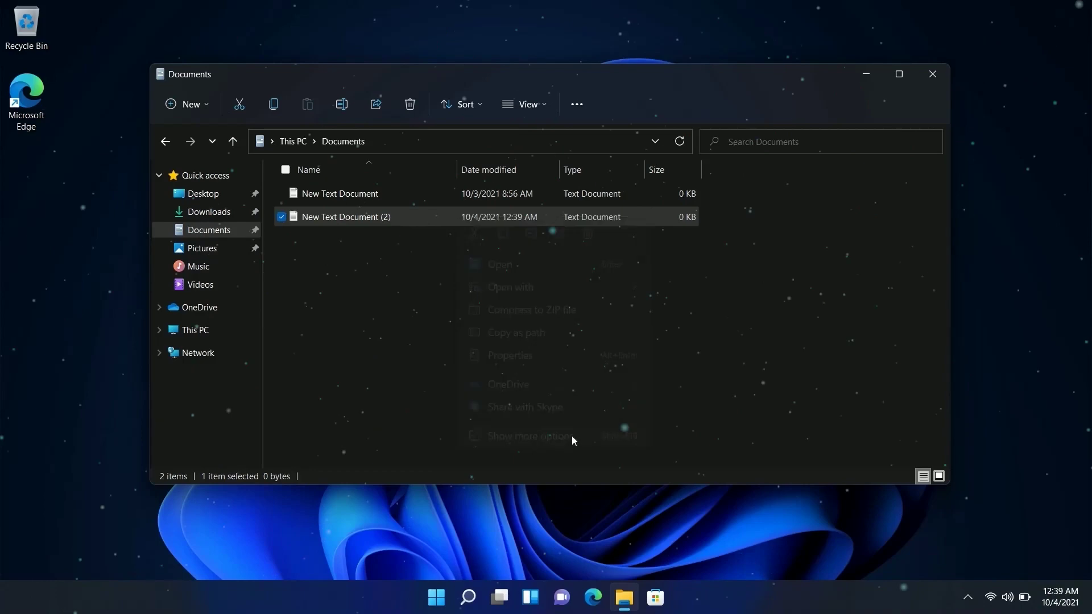
right_click(435, 222)
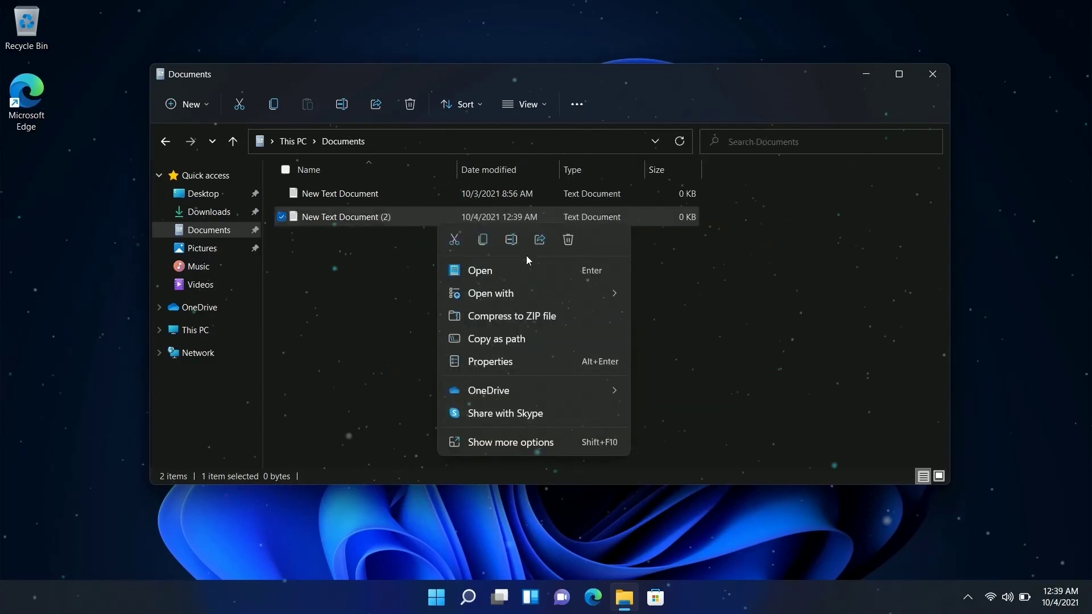
left_click(518, 438)
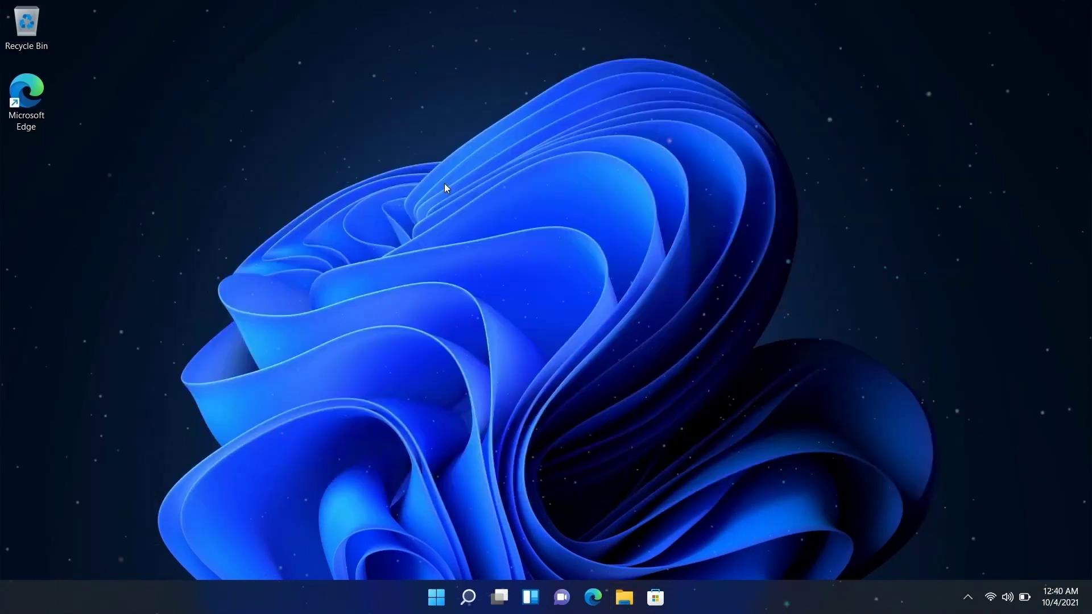
Step: Add a second virtual desktop named Play and choose the dark purple glow image as its background
left_click(500, 597)
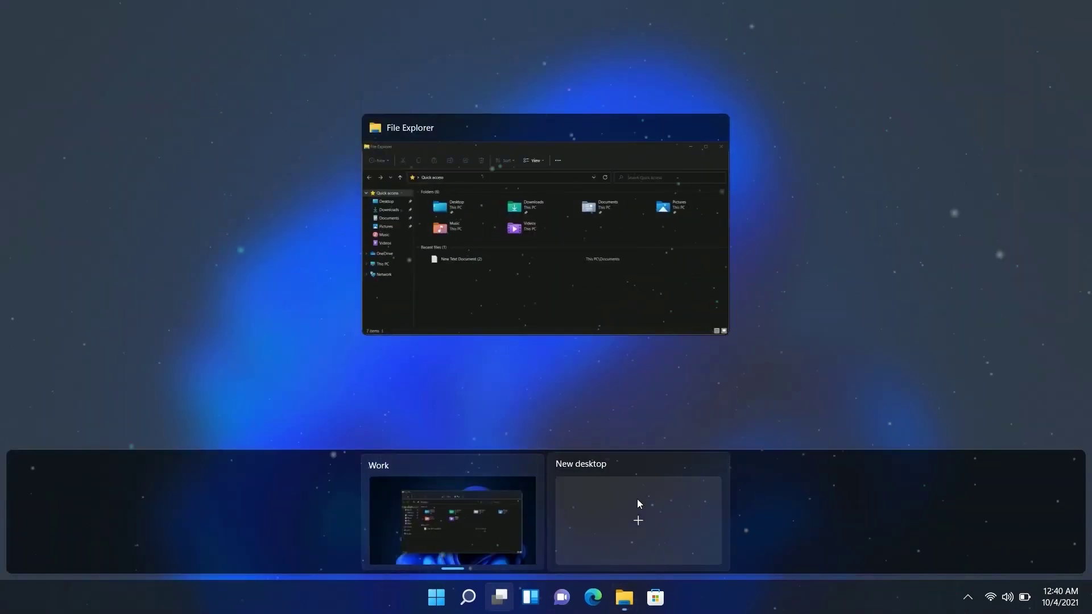
left_click(638, 500)
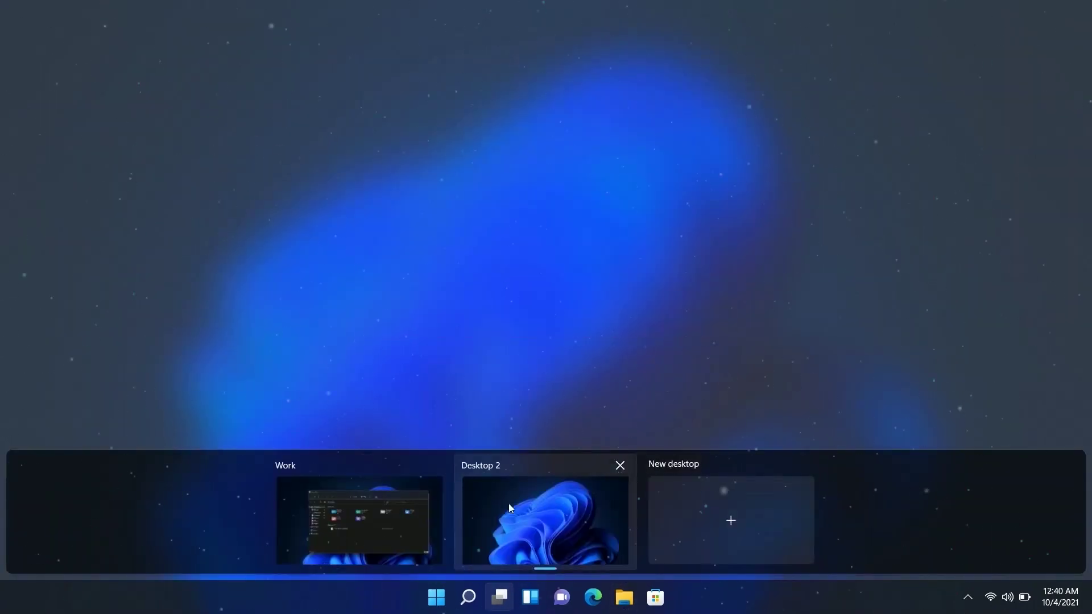
left_click(485, 468)
type("Play")
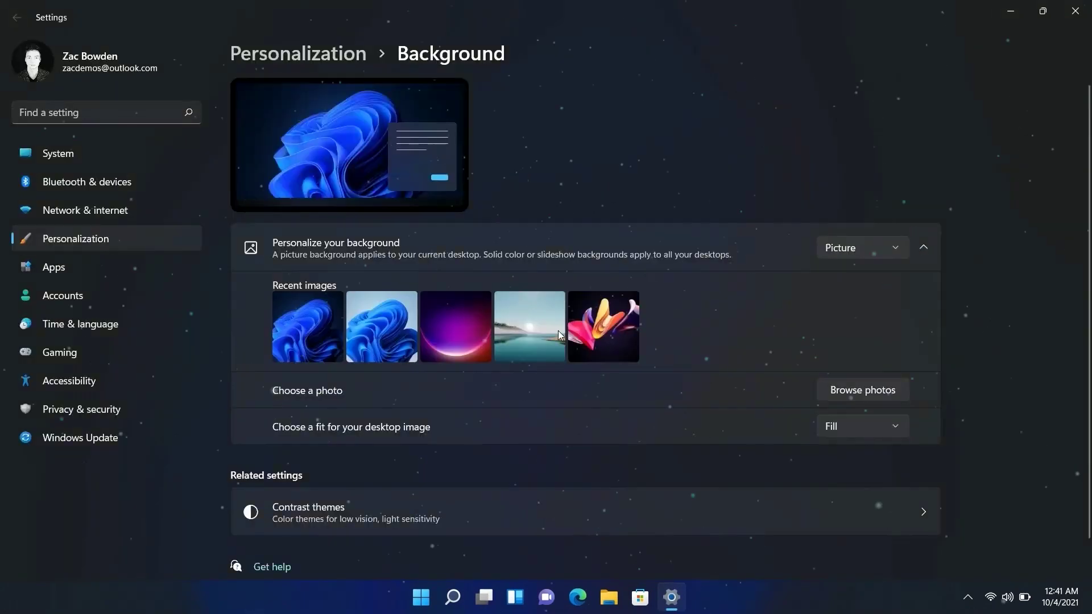
left_click(464, 324)
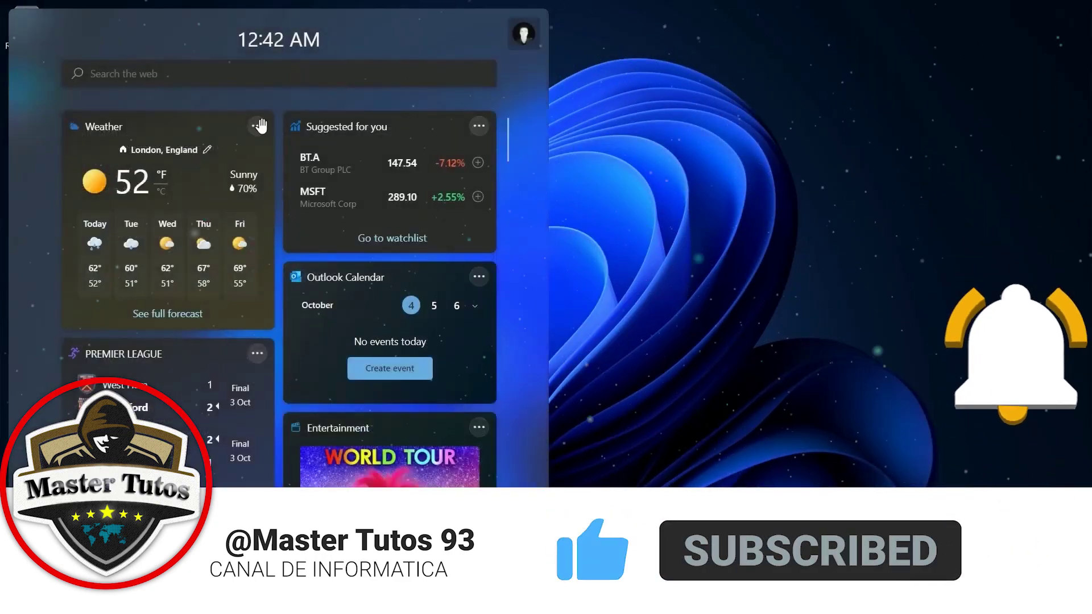
Step: Move the Suggested for you widget into the Weather widget's place and change the Entertainment widget's size
left_click_drag(369, 126, 256, 126)
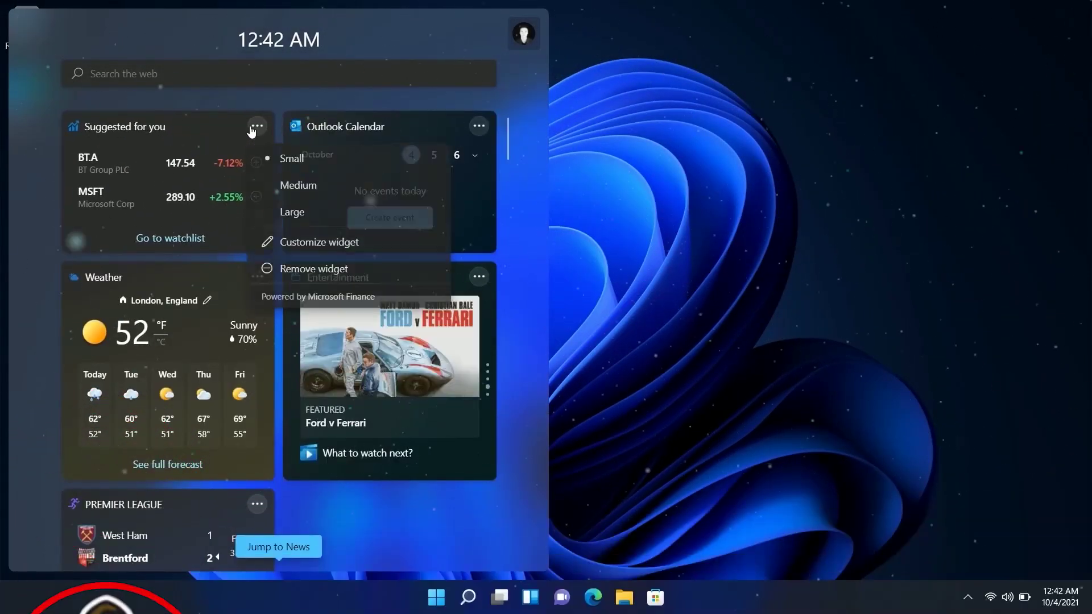
left_click(478, 277)
left_click(402, 309)
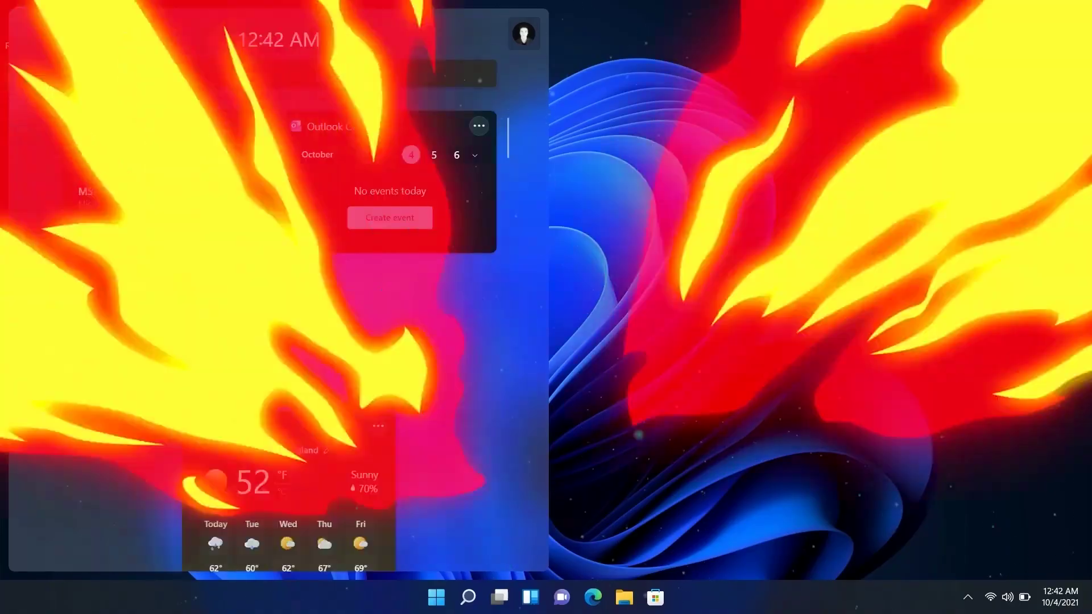